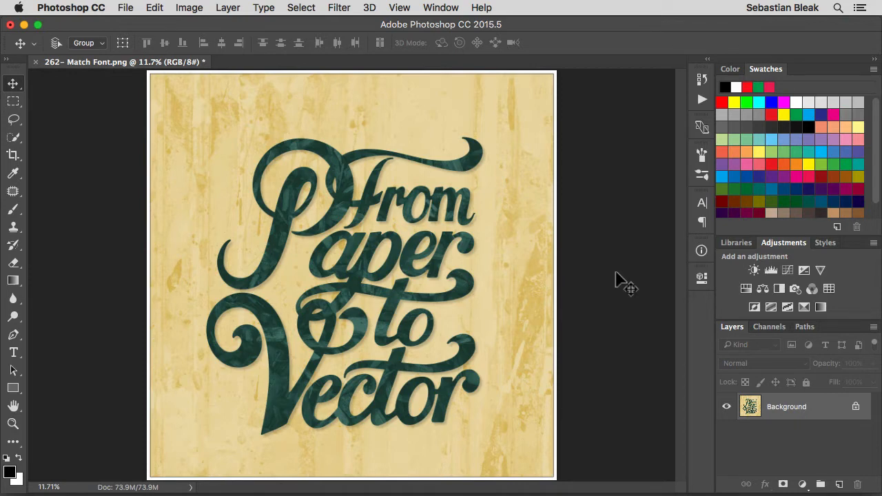
Marquee-select the word "From" in the artwork and run Match Font on it to look up similar fonts.
key(m)
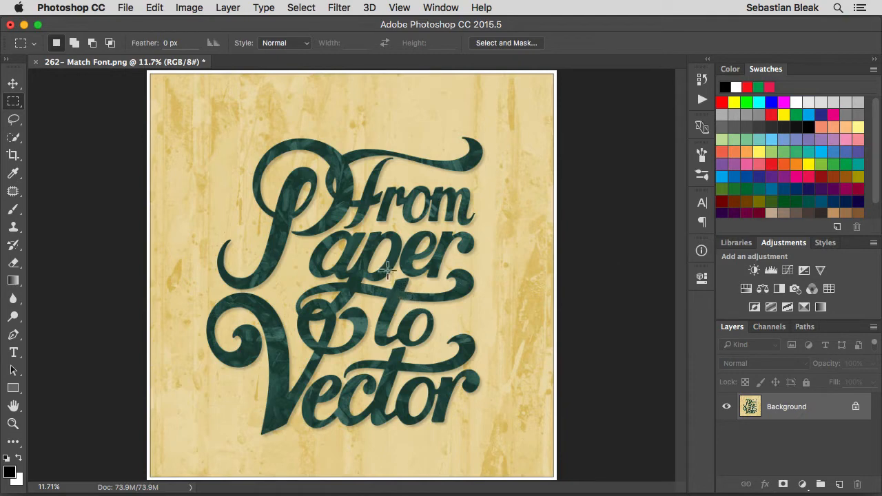
drag(324, 232, 478, 135)
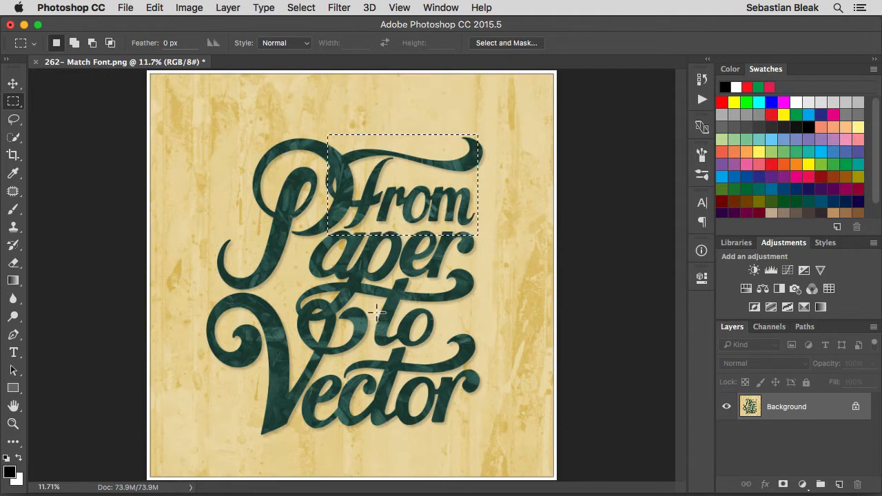
click(262, 10)
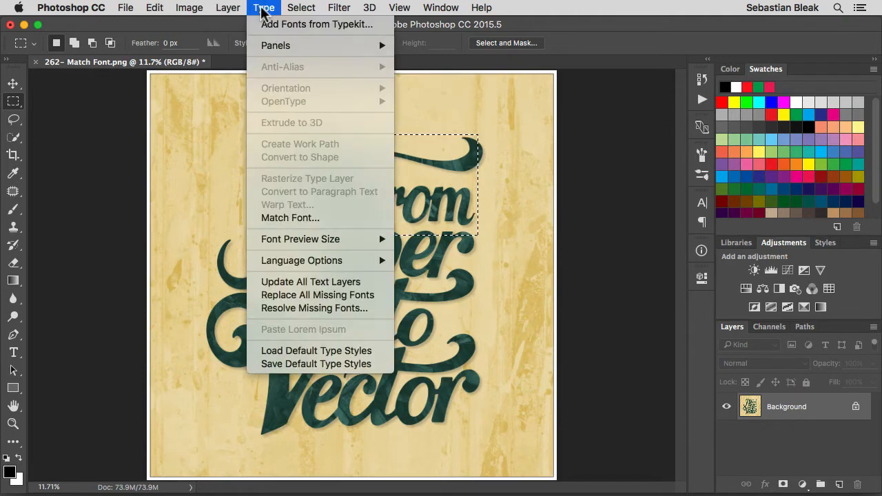
click(339, 216)
click(652, 105)
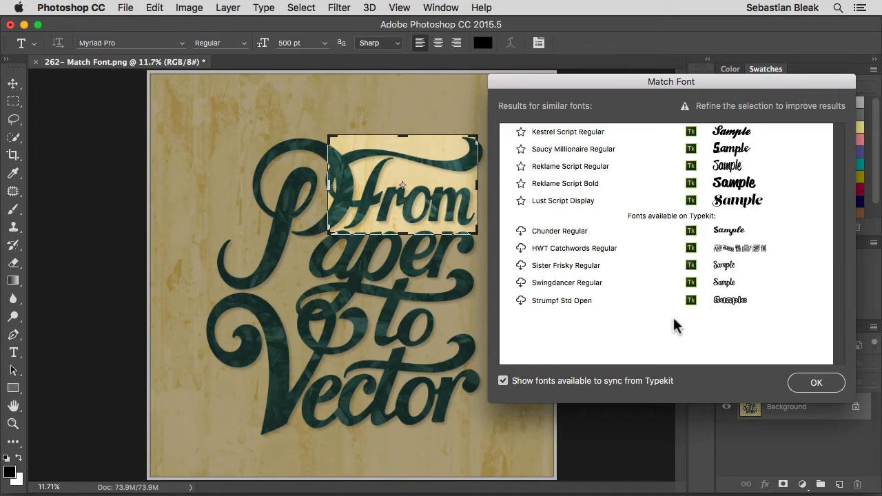
click(521, 249)
click(708, 117)
Tighten the match area around the word "From" to refine the font results, and close Match Font and deselect.
drag(329, 186, 355, 188)
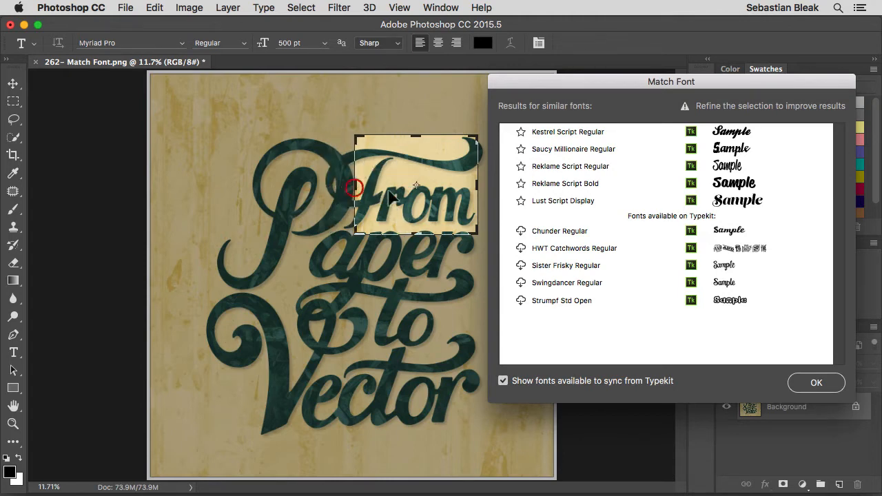
drag(479, 188, 472, 189)
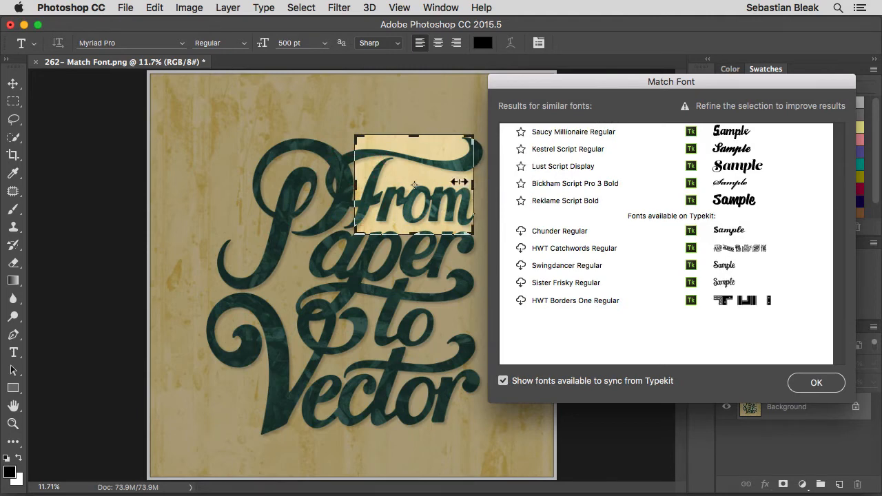
drag(418, 138, 416, 170)
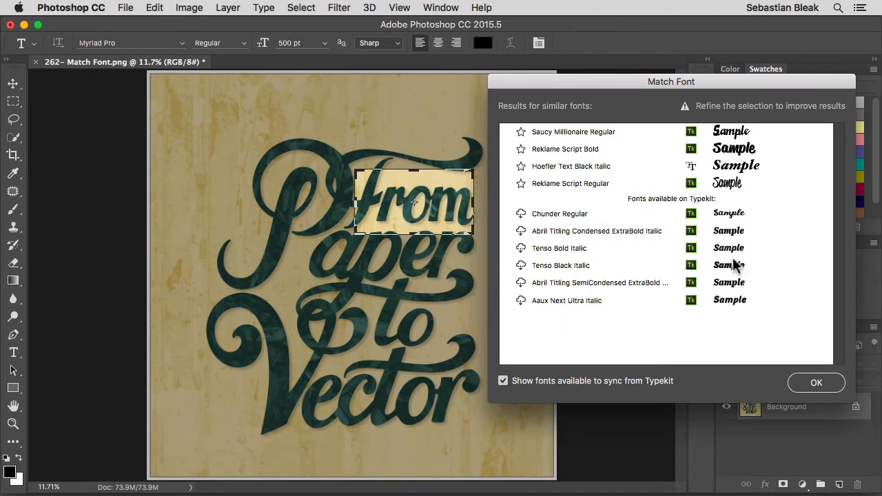
click(811, 387)
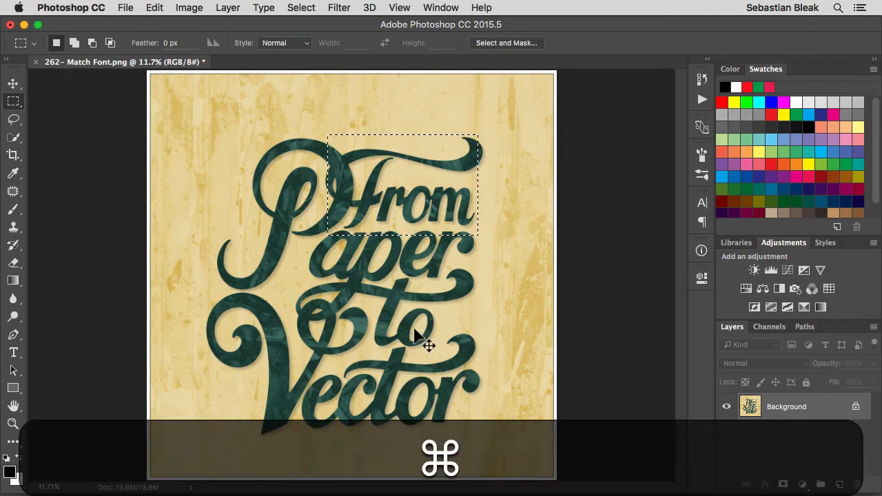
key(super+d)
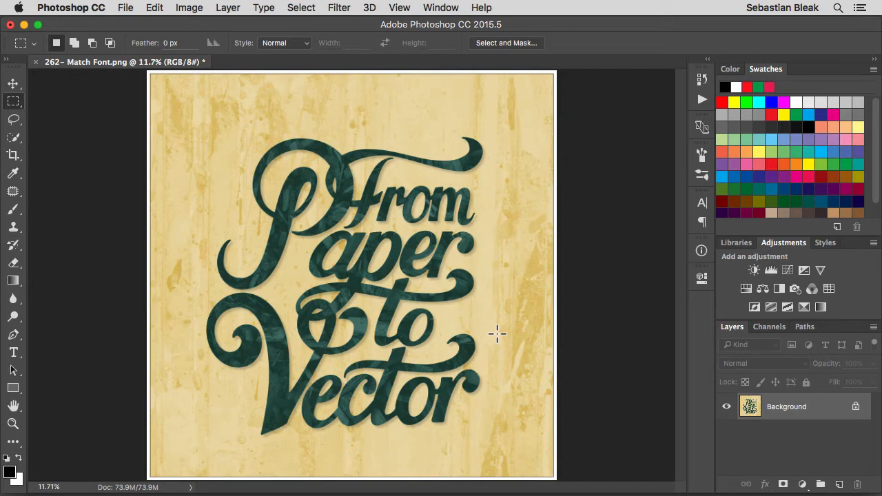
Add a text layer reading "Vector" in the upper-left corner of the artwork.
key(t)
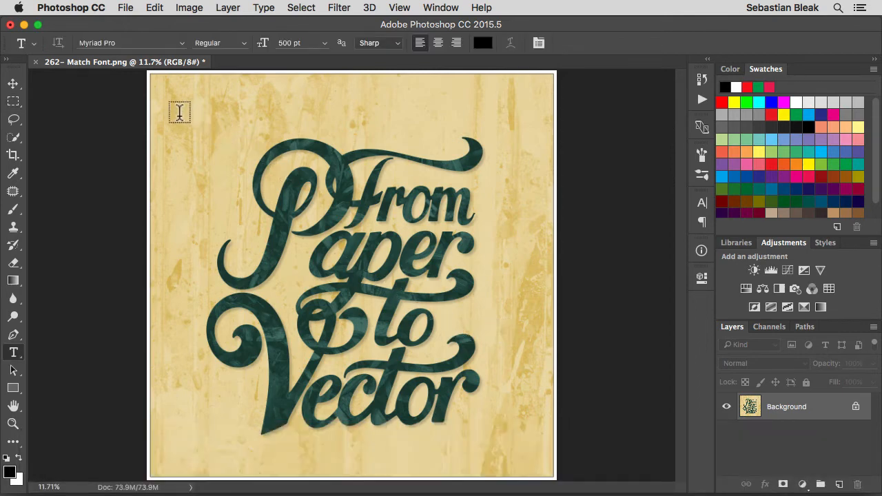
click(163, 103)
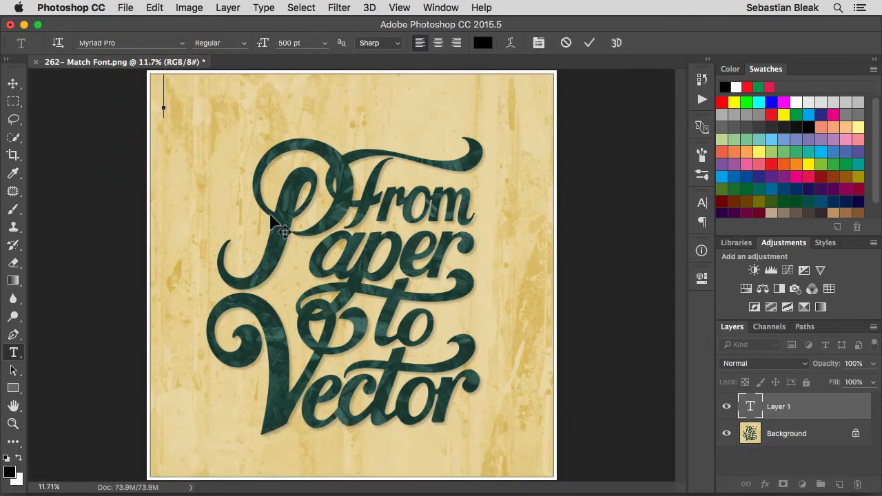
text(Vector)
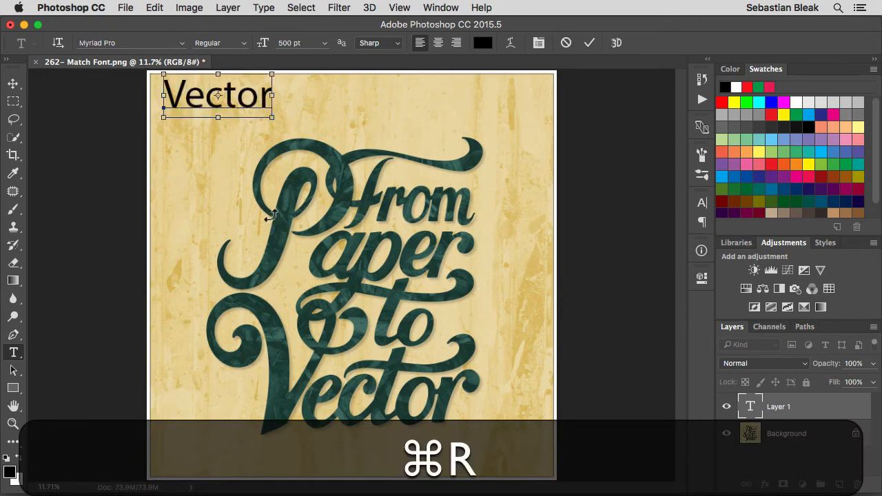
key(super+Return)
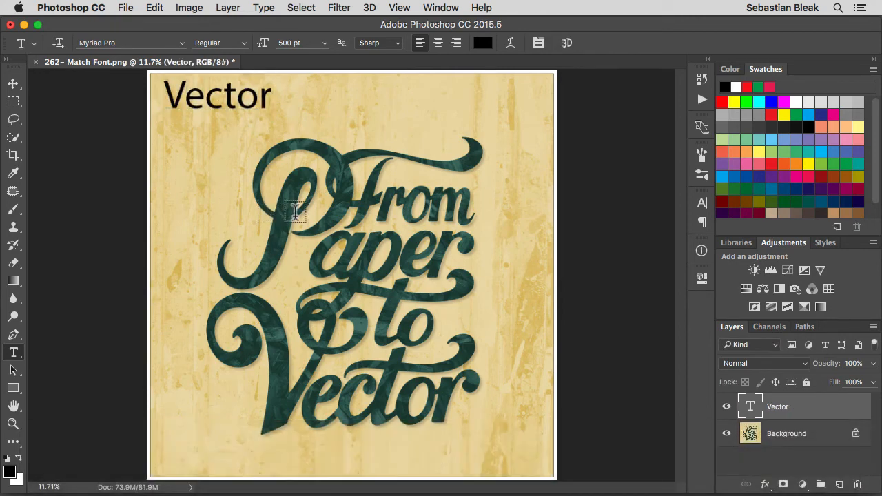
Marquee-select the artwork's large "Vector" lettering and run Match Font on it with the new text layer active.
key(m)
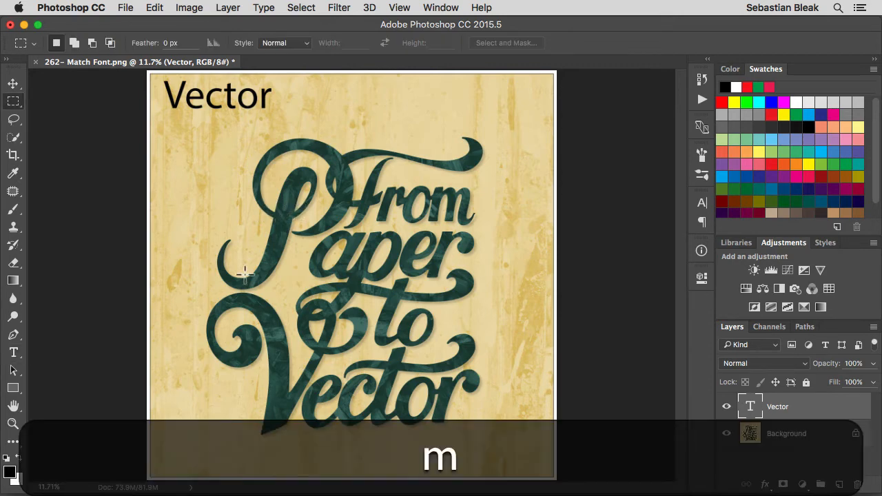
drag(208, 290, 499, 438)
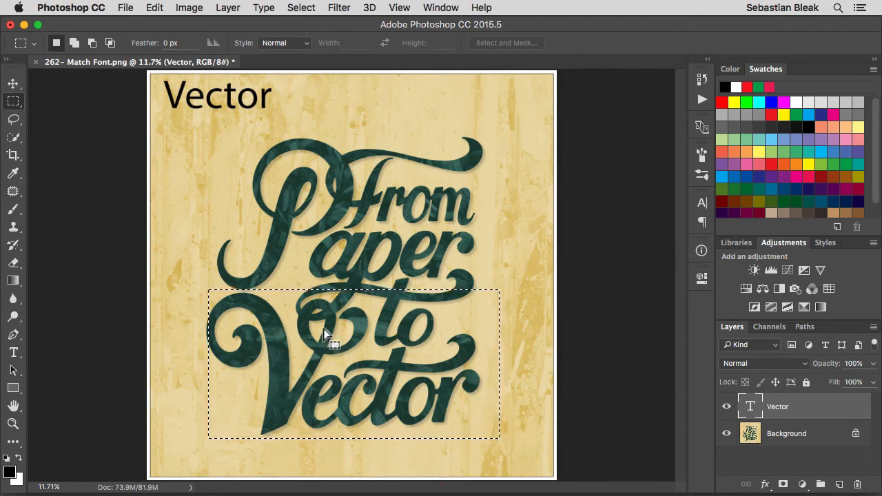
click(262, 8)
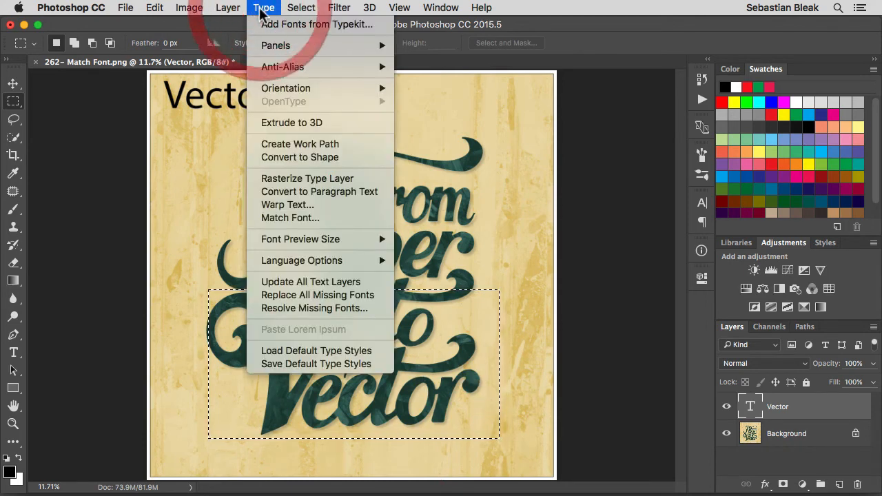
click(347, 222)
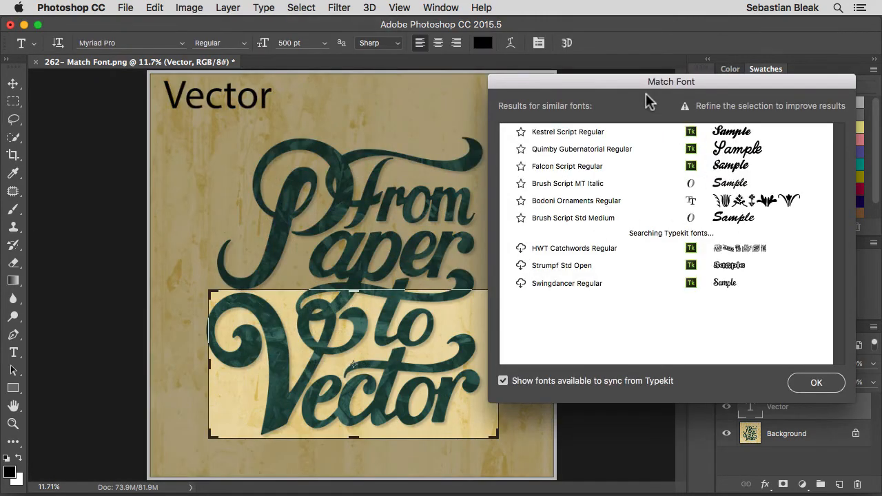
click(646, 96)
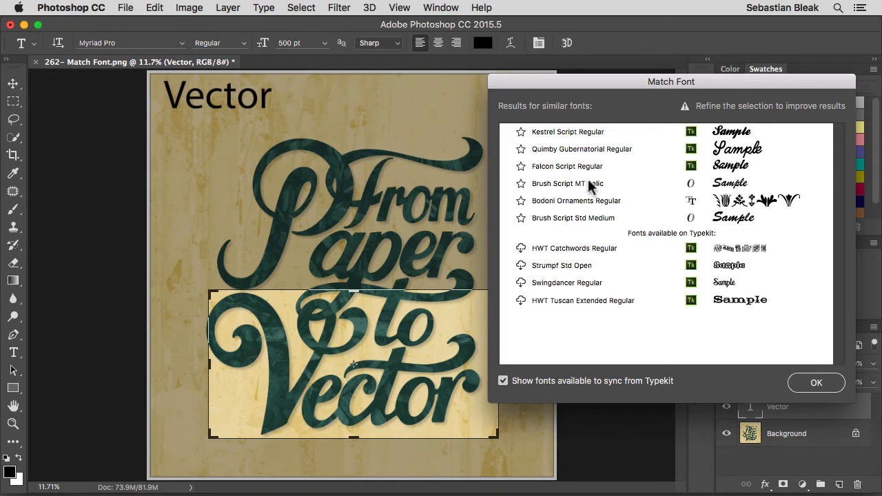
Try Kestrel Script Regular and Falcon Script Regular on the "Vector" text layer, going back to Kestrel Script Regular.
click(587, 133)
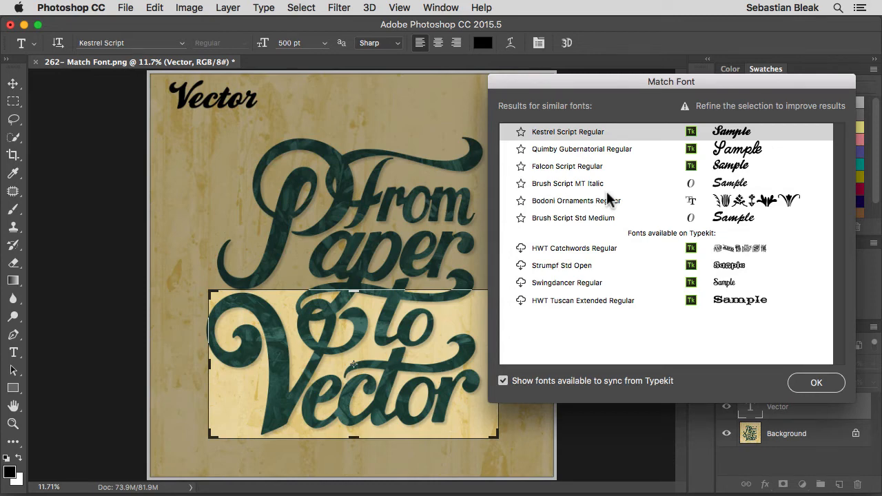
click(588, 166)
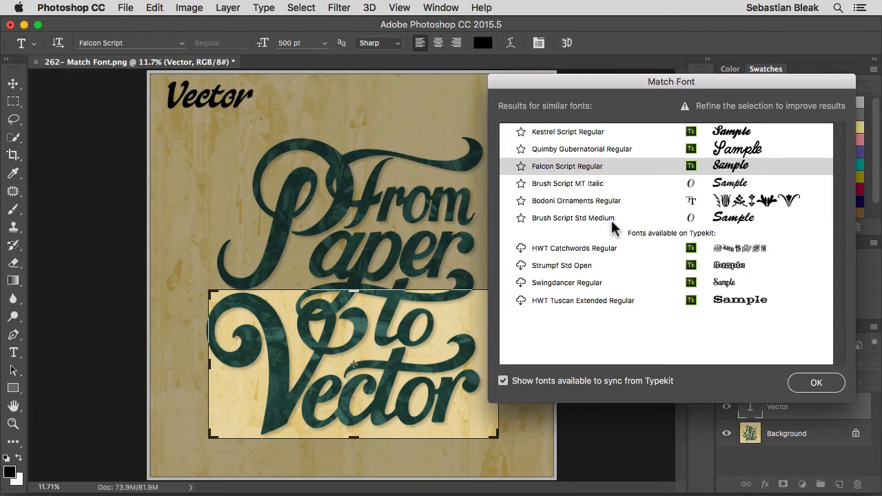
click(575, 132)
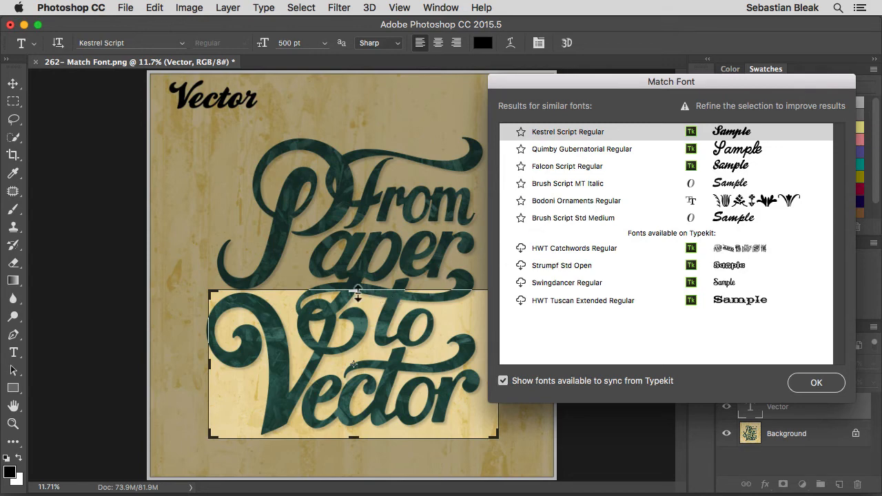
Tighten the match area to the lowercase letters of "Vector", excluding the large V and the line above.
drag(356, 293, 350, 335)
drag(211, 384, 294, 378)
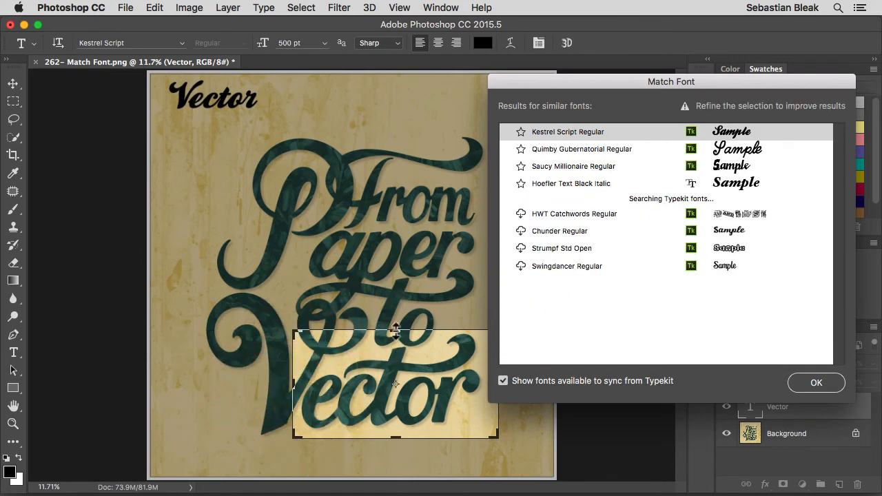
drag(394, 332, 392, 361)
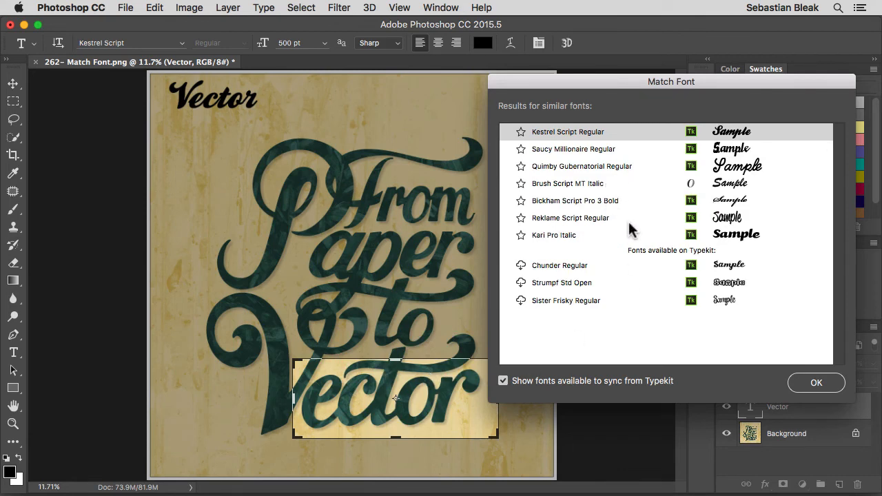
Preview Kari Pro Italic on the "Vector" text, and sync Chunder Regular from Typekit and apply it as the text's font.
click(613, 128)
click(601, 236)
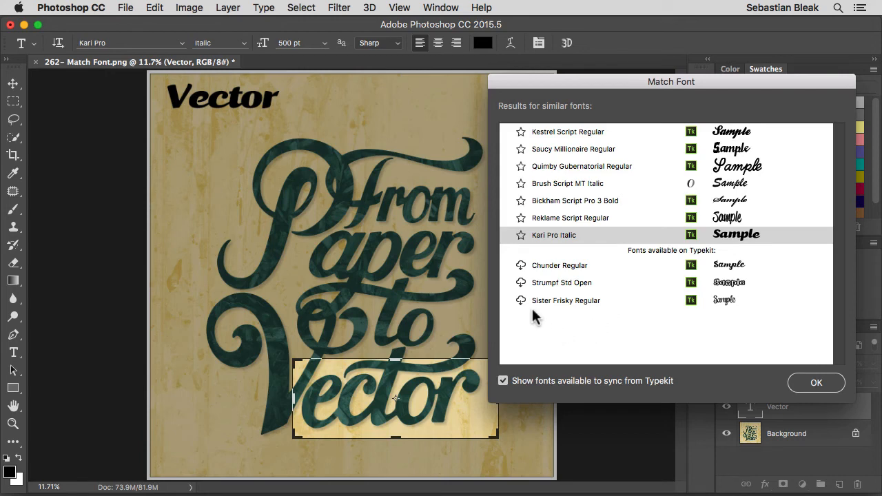
click(521, 266)
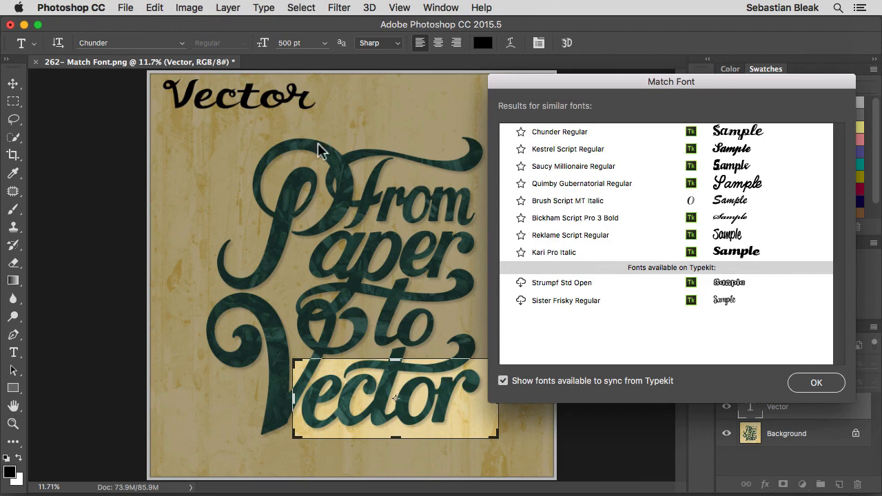
click(817, 384)
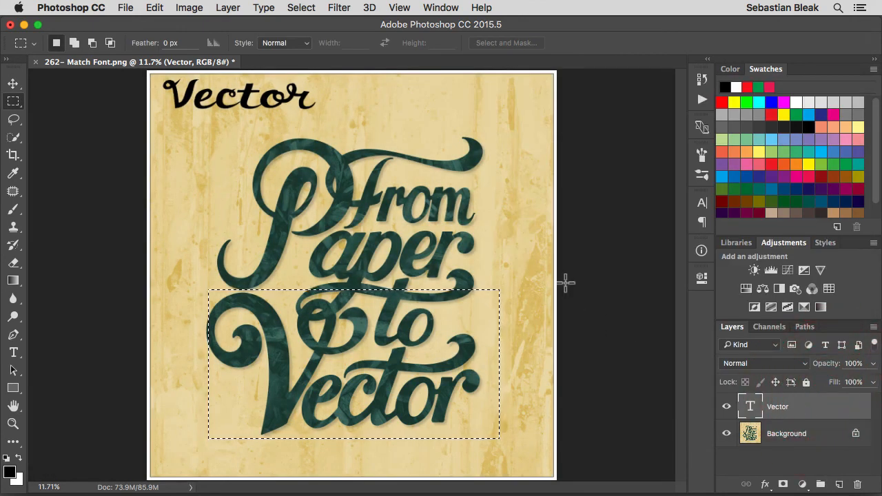